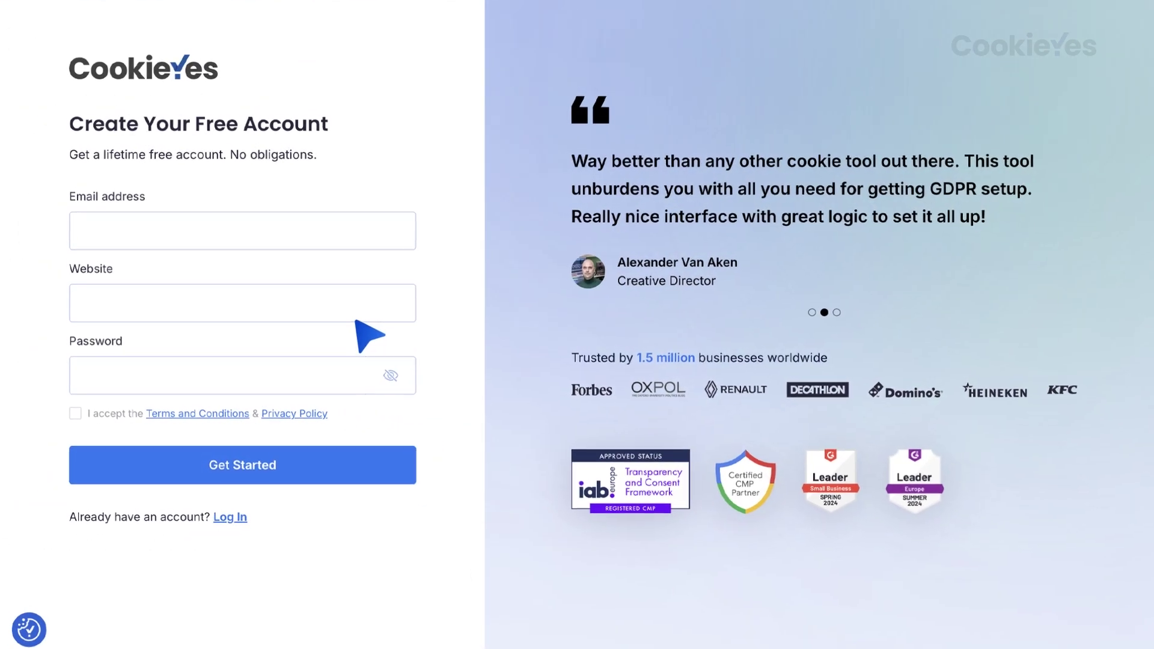
Sign up for CookieYes with the account e-mail, keep the Box banner template, and reach the dashboard
{"action": "left_click", "coordinate": [122, 231]}
{"action": "type", "text": "name@company.com"}
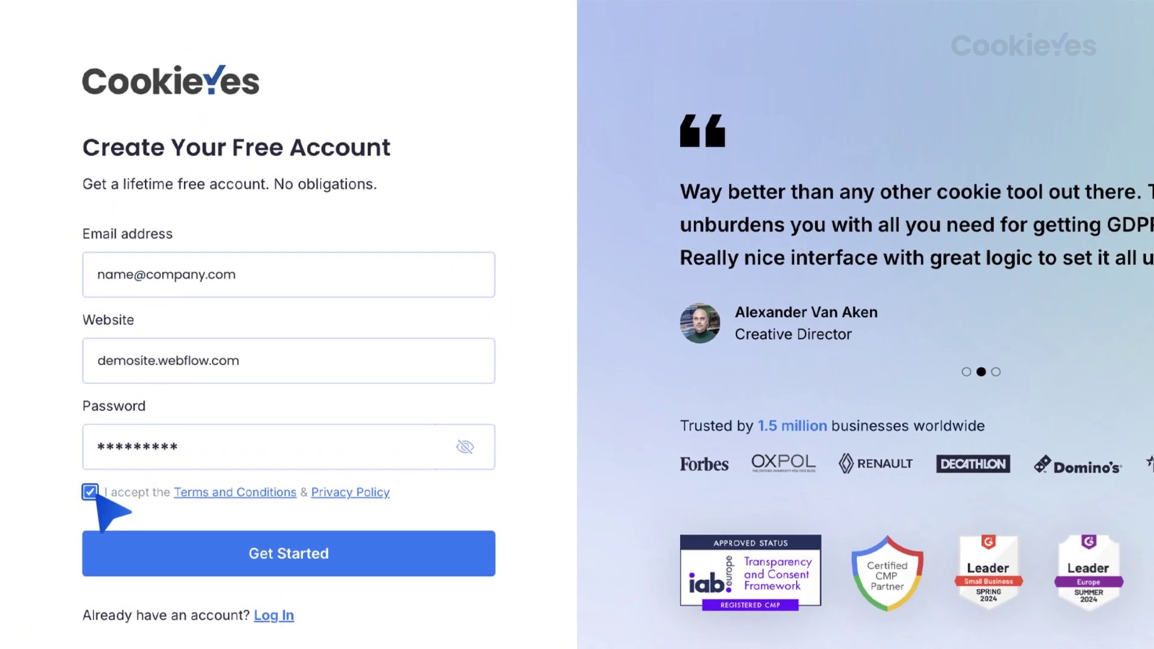
{"action": "left_click", "coordinate": [289, 554]}
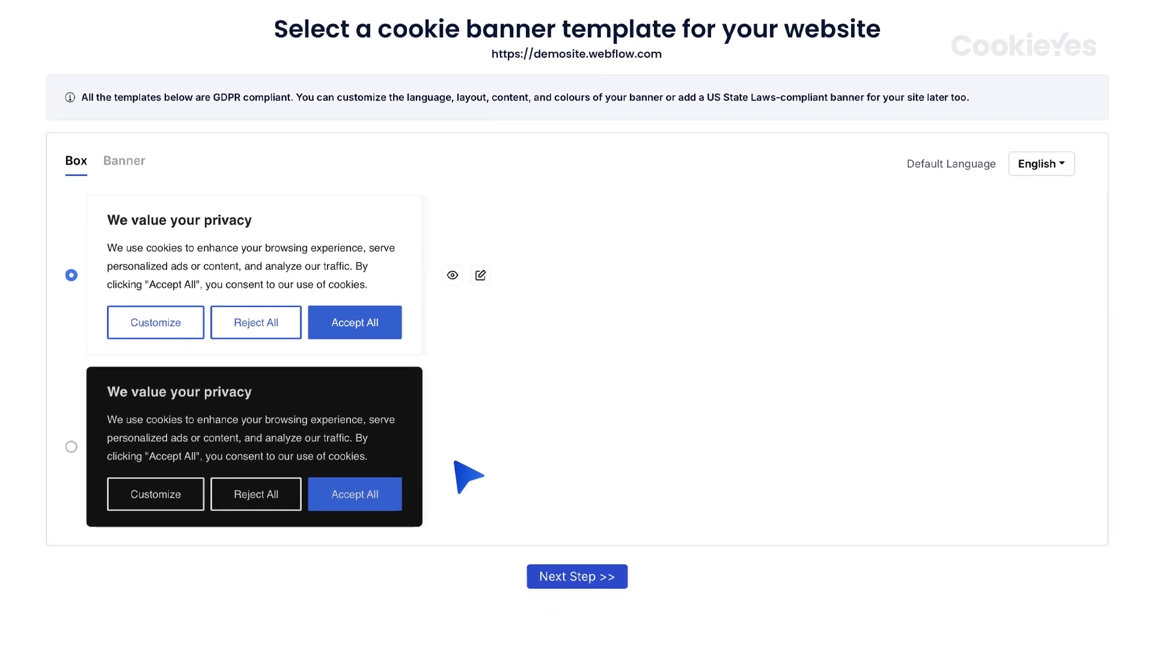
{"action": "left_click", "coordinate": [576, 578]}
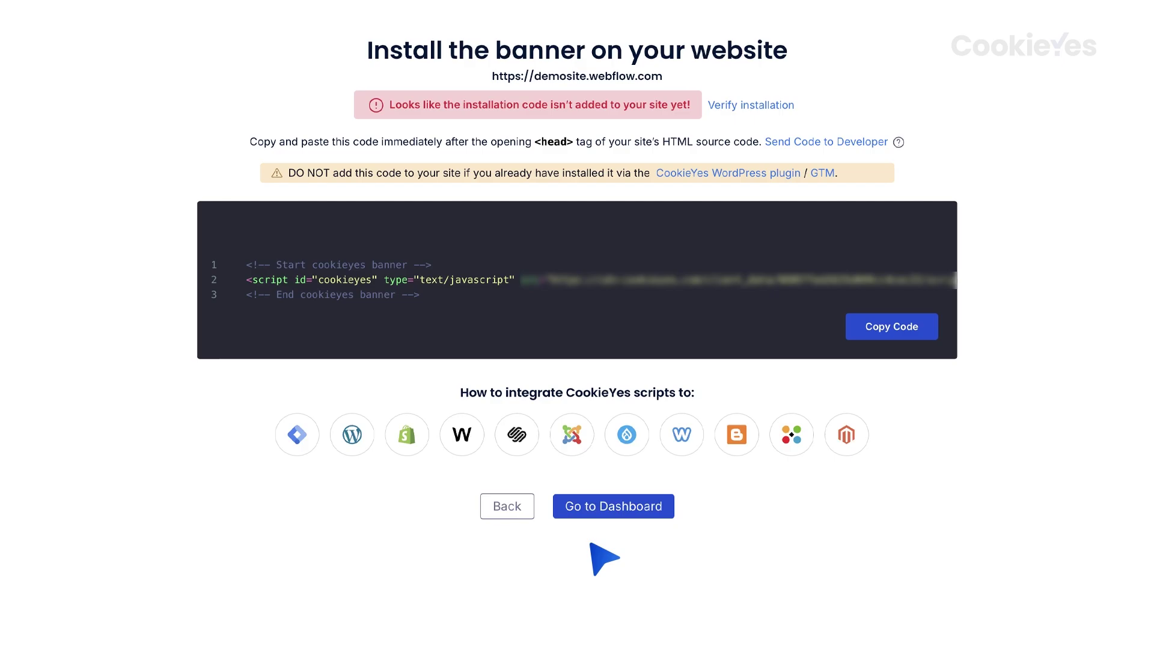
{"action": "left_click", "coordinate": [610, 511]}
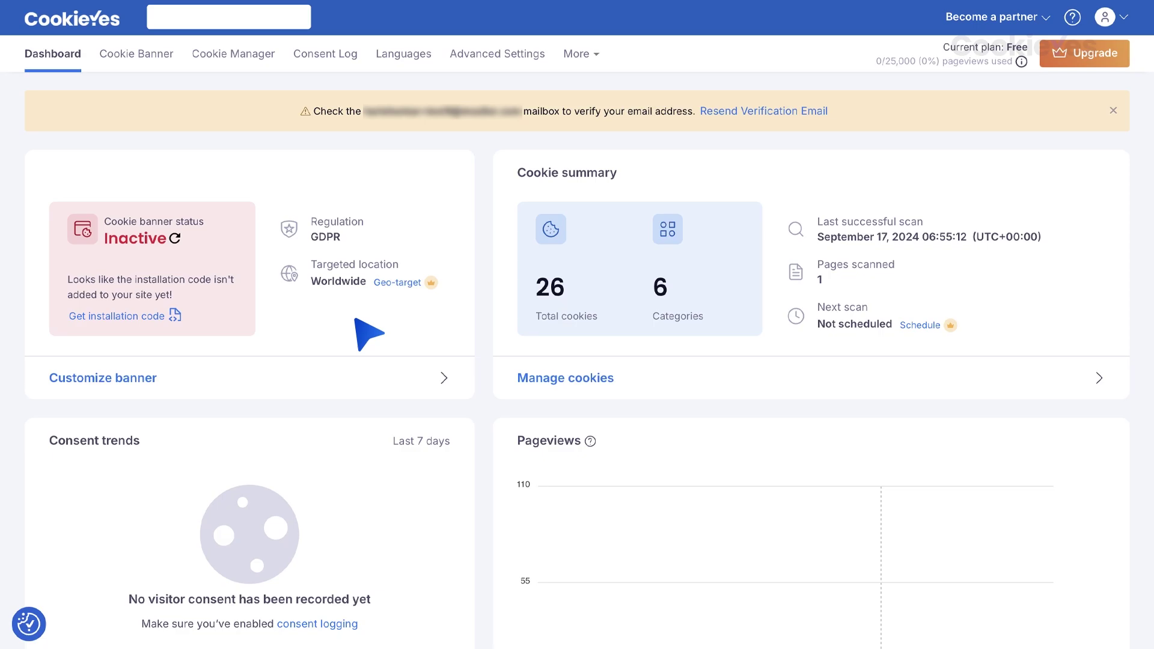
Turn on 'Allow Google tags to fire before consent' under Google consent mode in Advanced Settings
{"action": "left_click", "coordinate": [491, 54]}
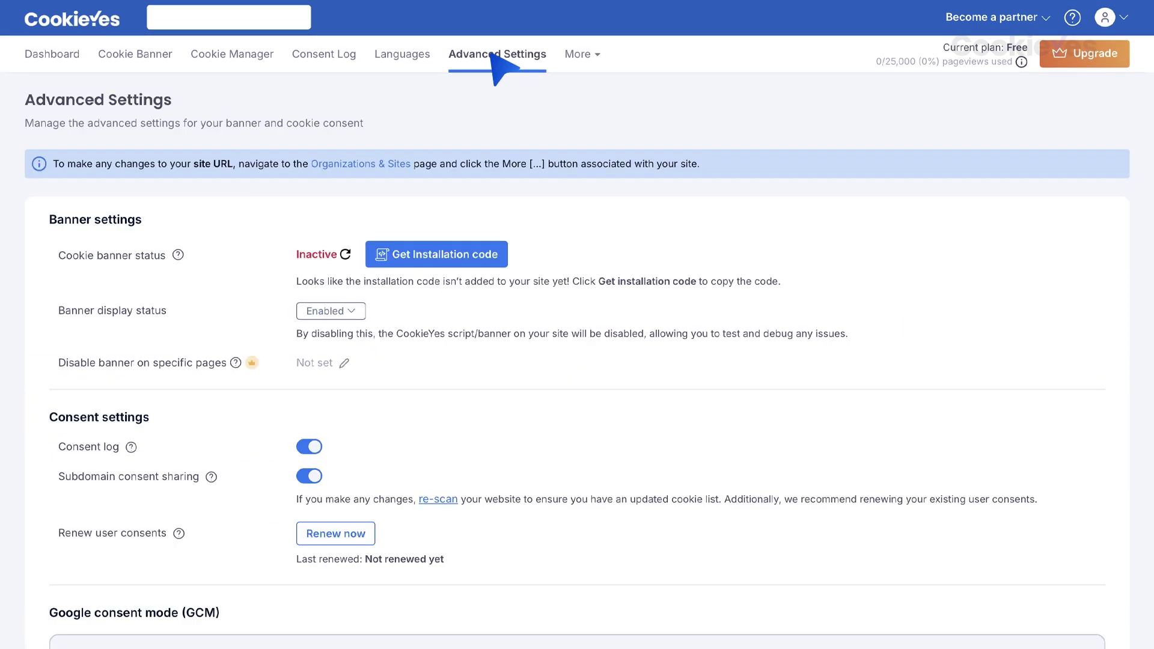
{"action": "scroll", "coordinate": [492, 63], "scroll_direction": "down", "scroll_amount": 6}
{"action": "scroll", "coordinate": [475, 123], "scroll_direction": "down", "scroll_amount": 1}
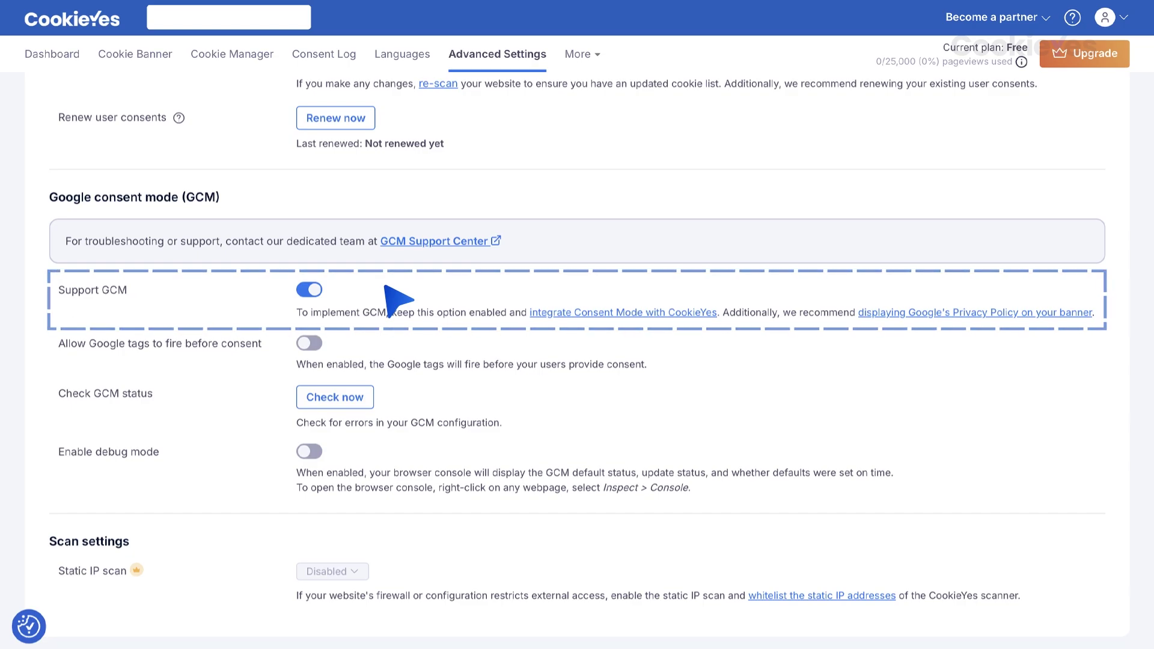
{"action": "left_click", "coordinate": [309, 342]}
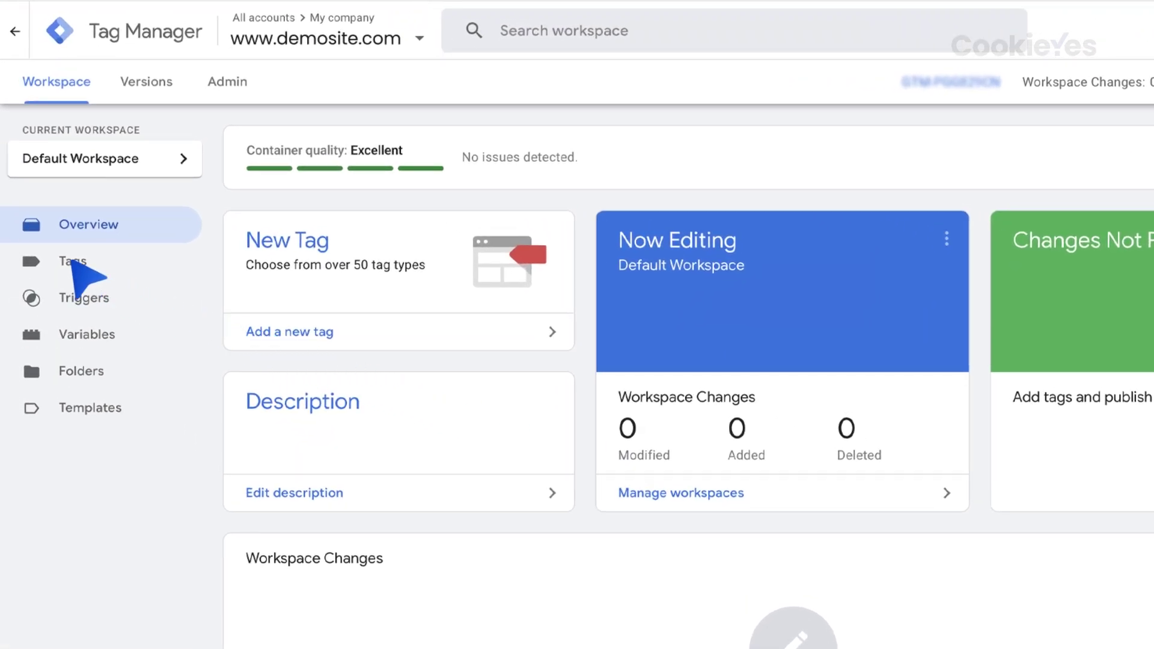
Create a new Google Tag Manager tag named CookieYes
{"action": "left_click", "coordinate": [72, 262]}
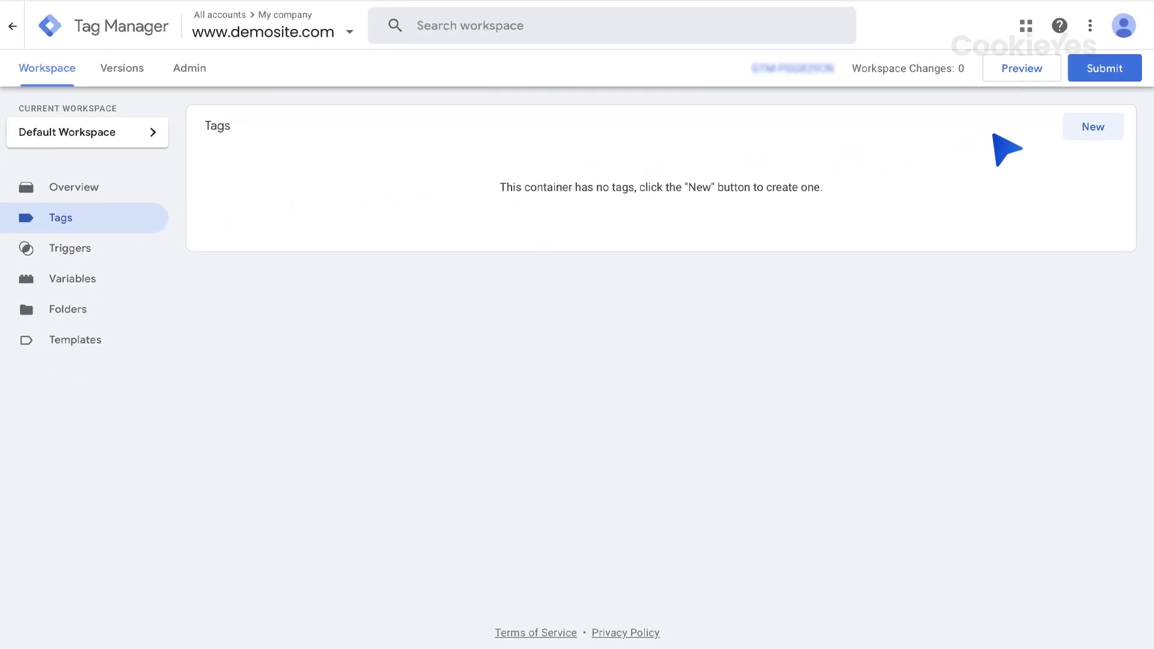
{"action": "left_click", "coordinate": [1092, 126]}
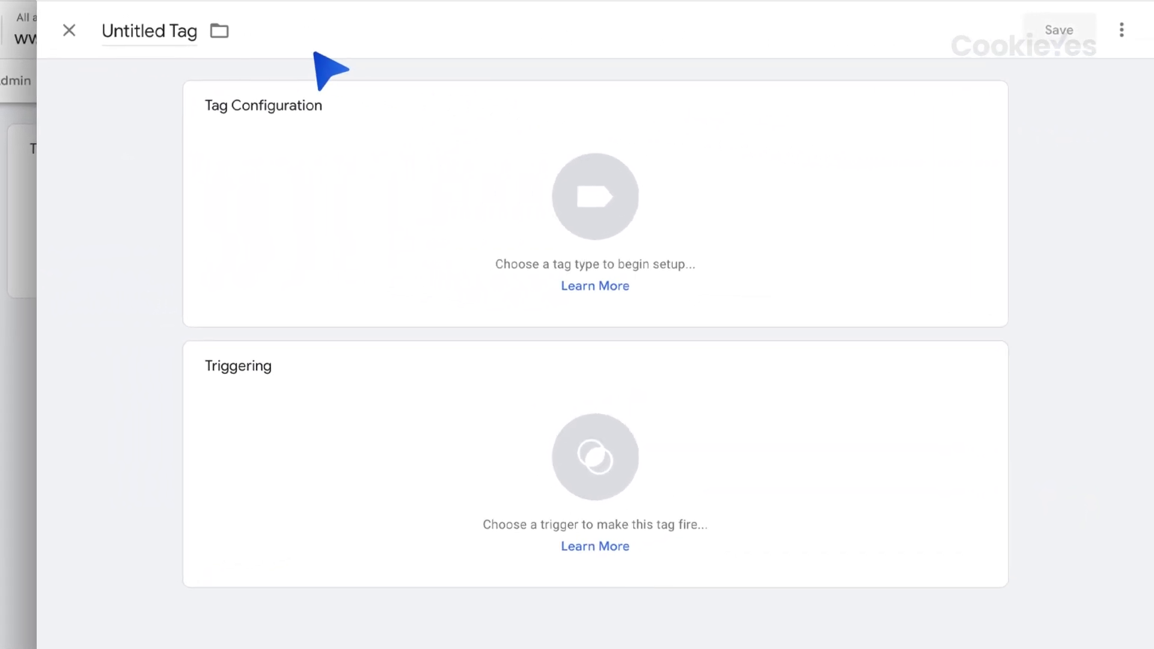
{"action": "left_click", "coordinate": [142, 33]}
{"action": "type", "text": "CookieYes"}
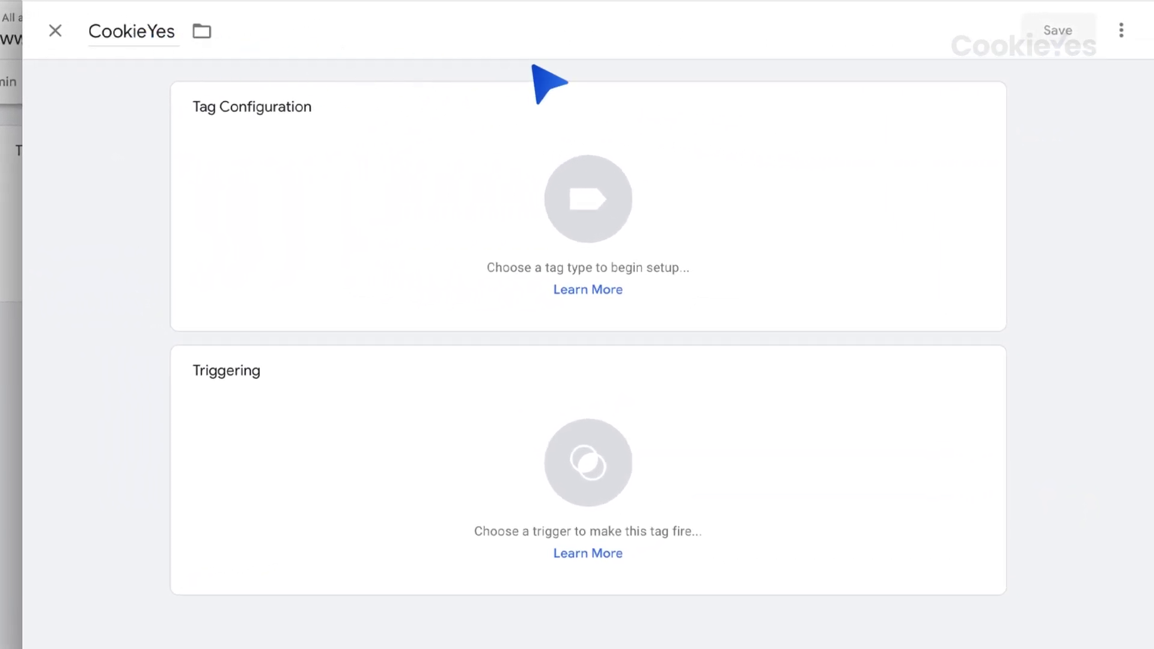
Add the CookieYes CMP gallery template as the tag type and paste in the website key
{"action": "left_click", "coordinate": [978, 102]}
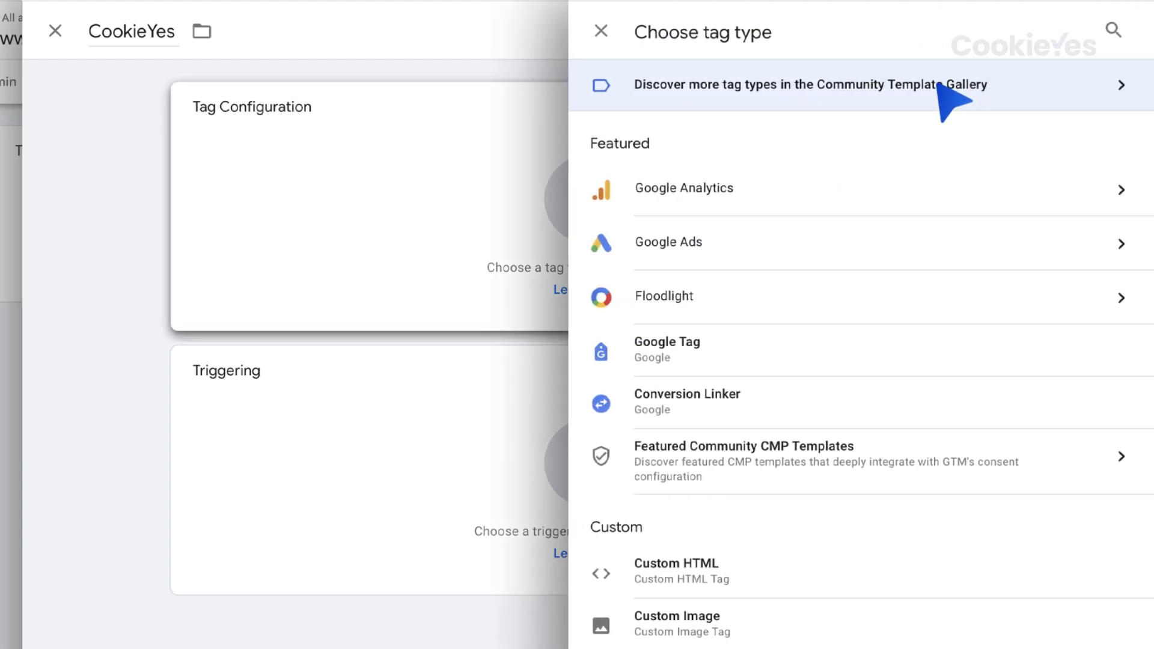
{"action": "left_click", "coordinate": [941, 87]}
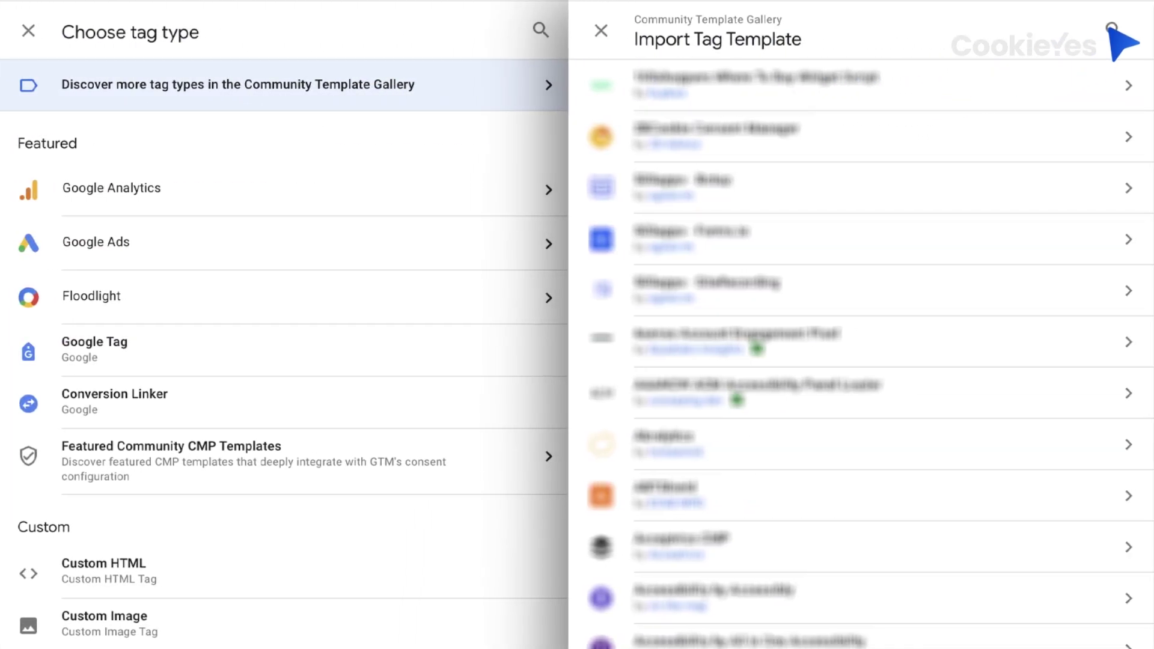
{"action": "left_click", "coordinate": [1110, 29]}
{"action": "type", "text": "CookieYes CMP"}
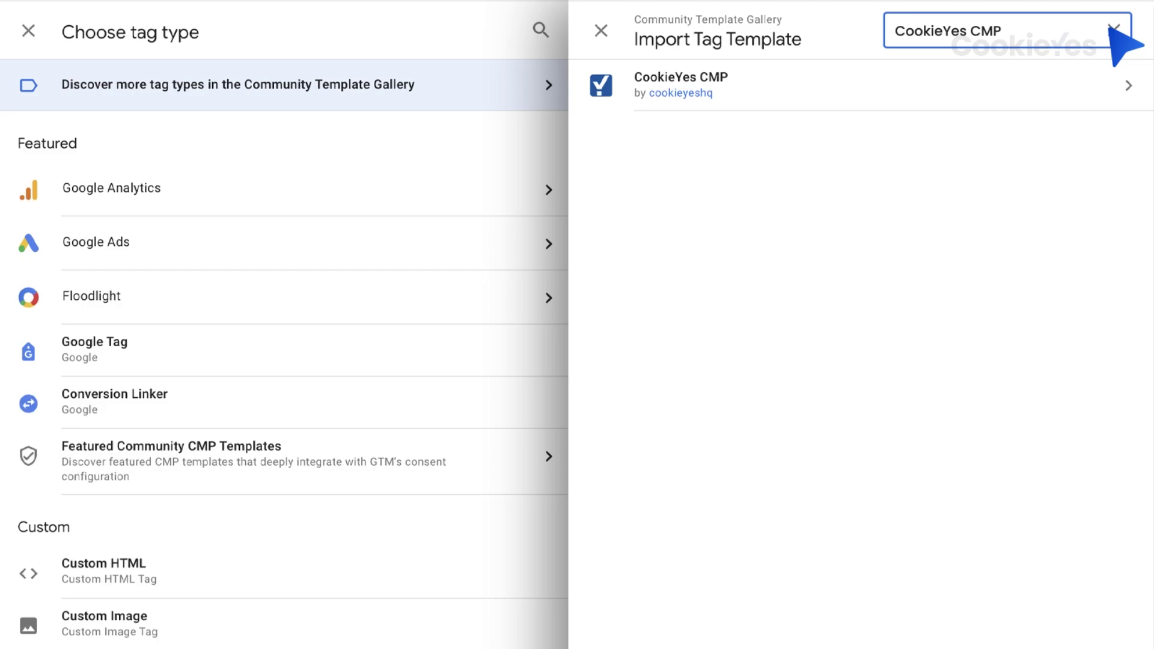
{"action": "left_click", "coordinate": [739, 90]}
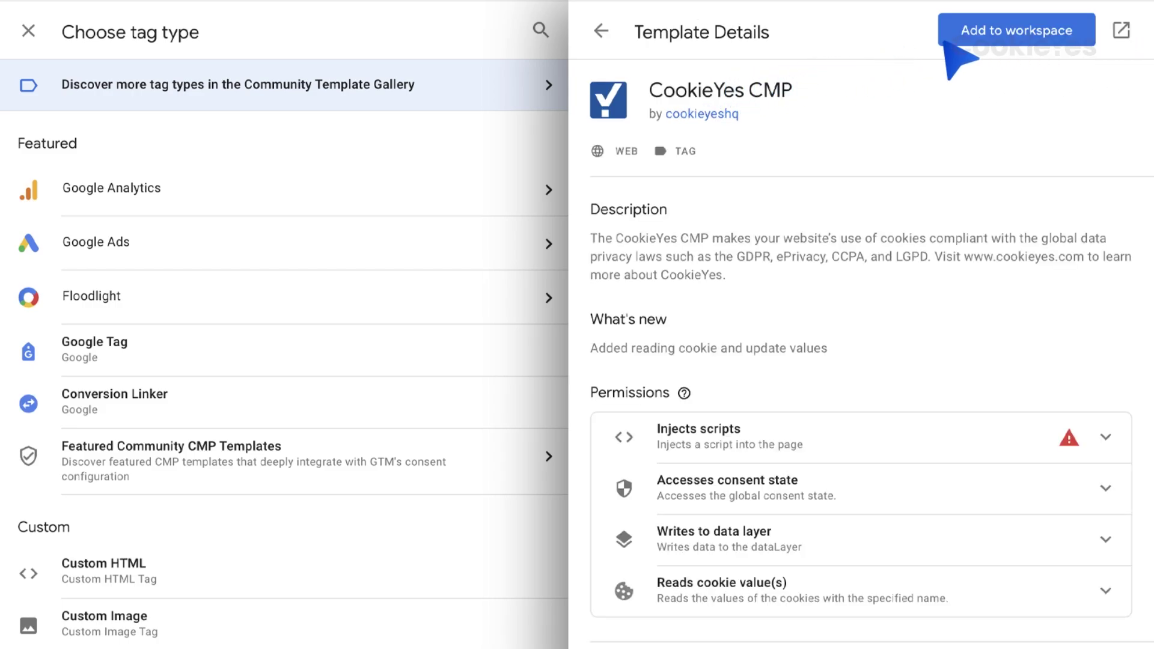
{"action": "left_click", "coordinate": [1016, 36]}
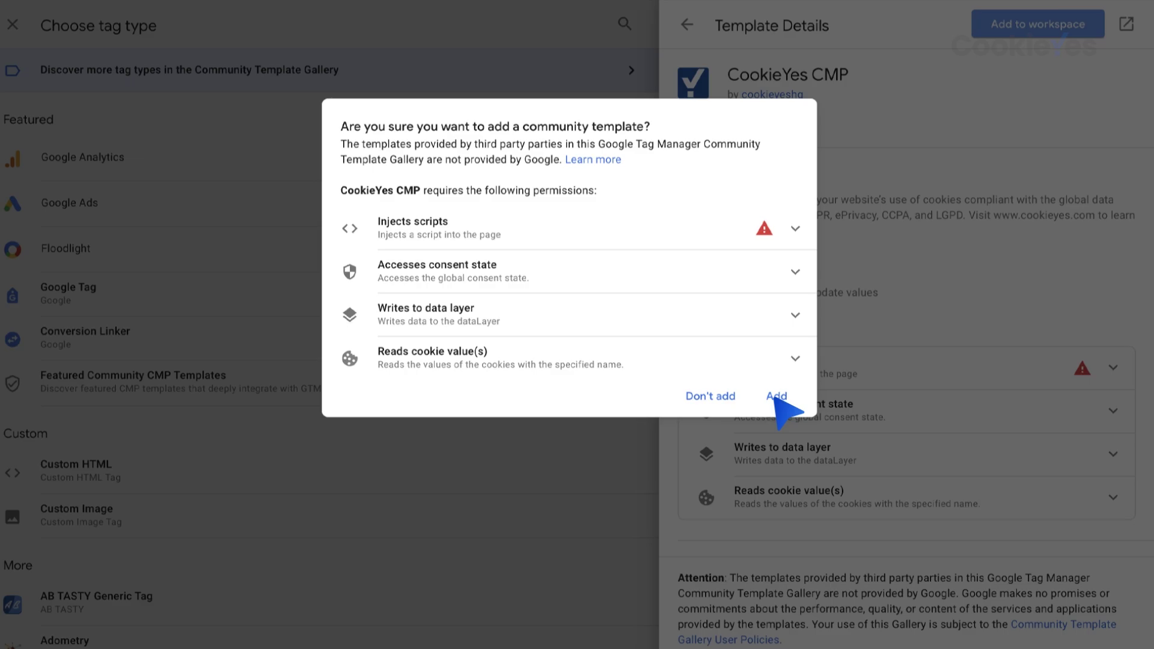
{"action": "left_click", "coordinate": [781, 392]}
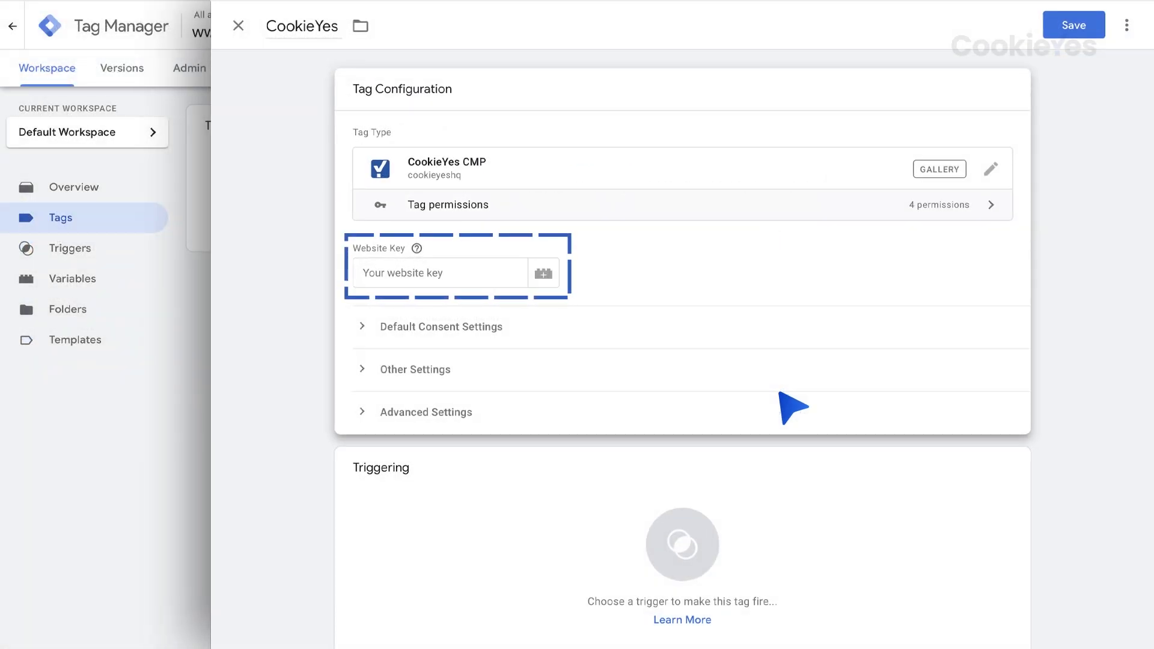
{"action": "left_click", "coordinate": [409, 273]}
{"action": "type", "text": "9609XXXXXXXXXXXXXXXXXX"}
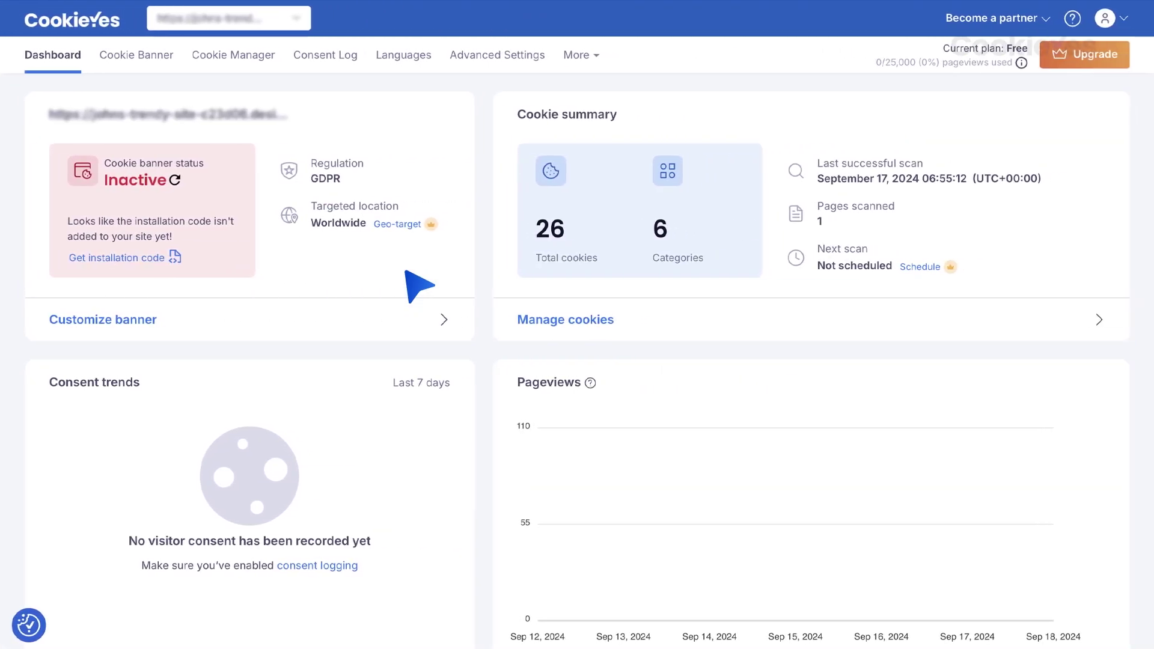
{"action": "left_click", "coordinate": [494, 58]}
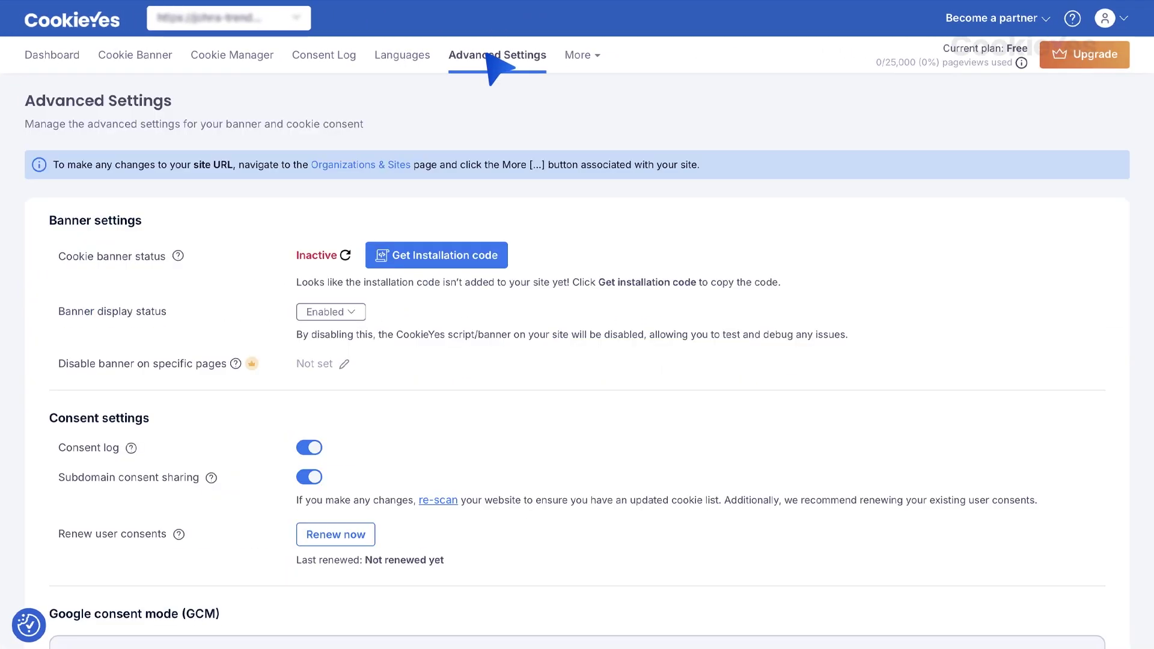
{"action": "left_click", "coordinate": [452, 262]}
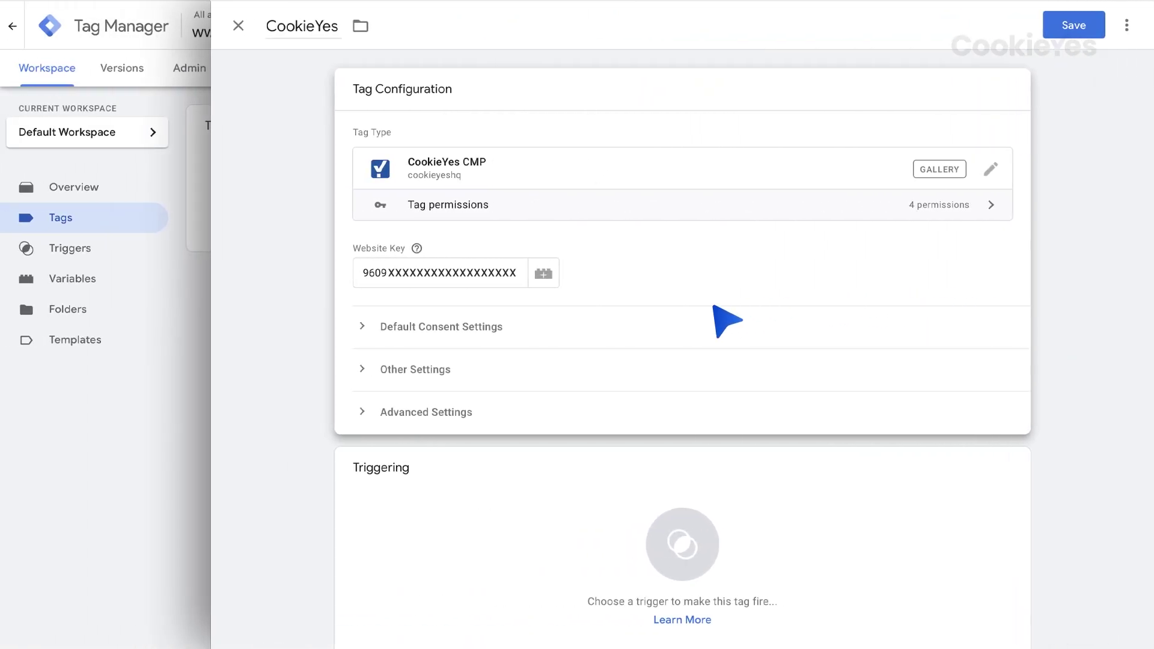
Add a default consent setting denying all but necessary cookies
{"action": "left_click", "coordinate": [430, 341]}
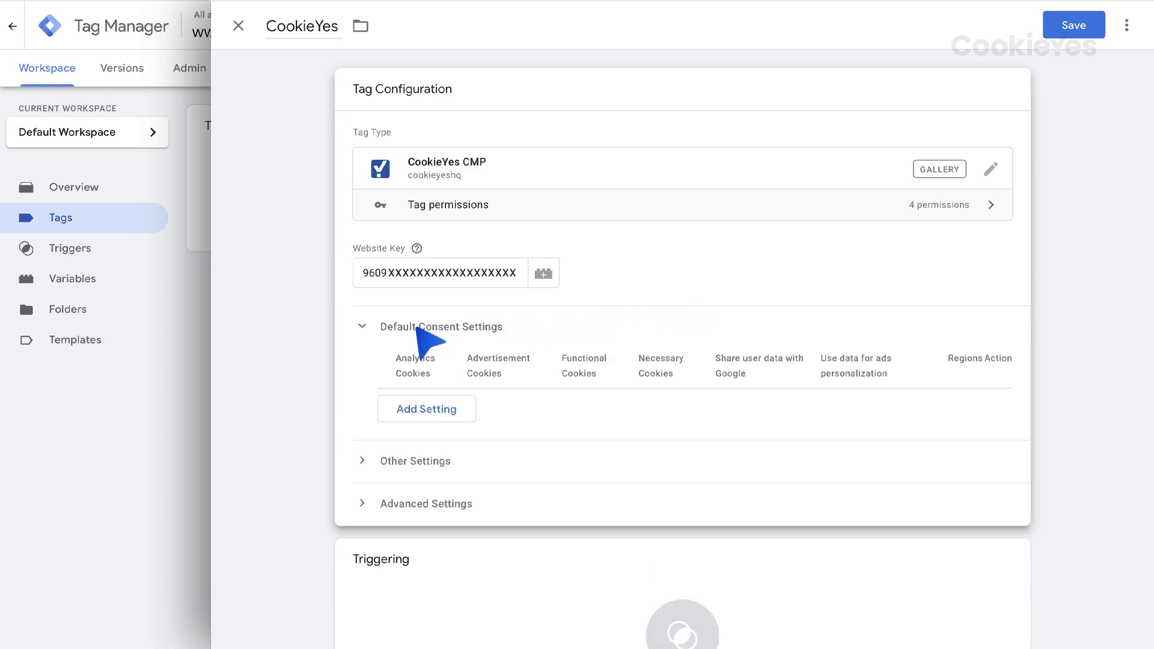
{"action": "left_click", "coordinate": [420, 409]}
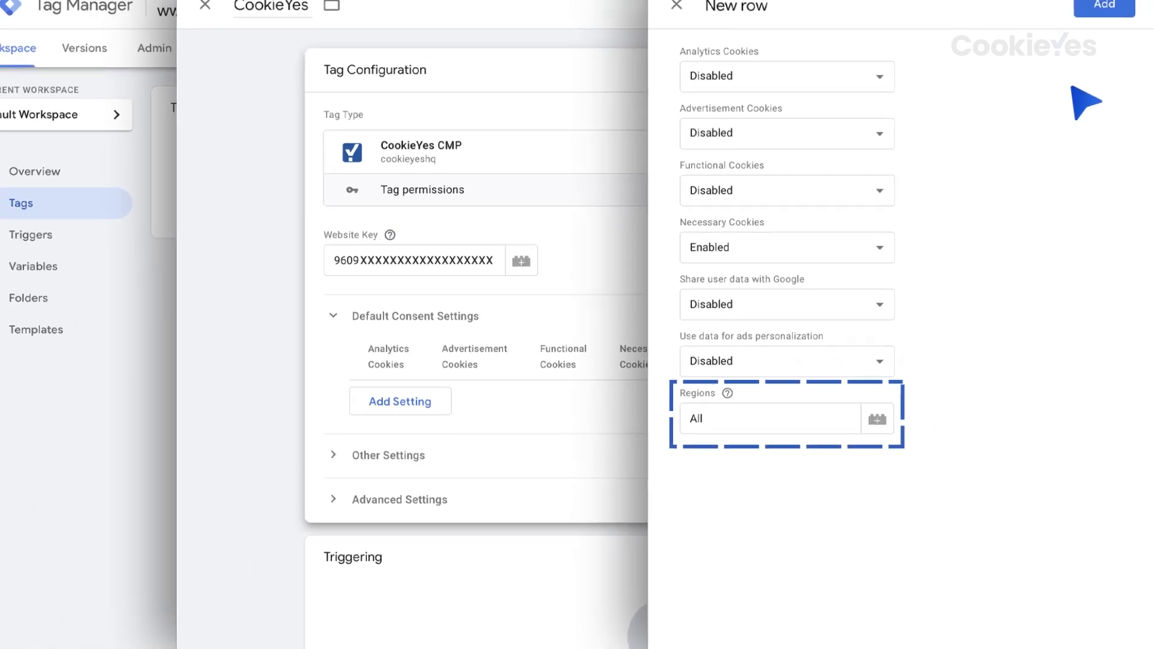
{"action": "left_click", "coordinate": [1108, 29]}
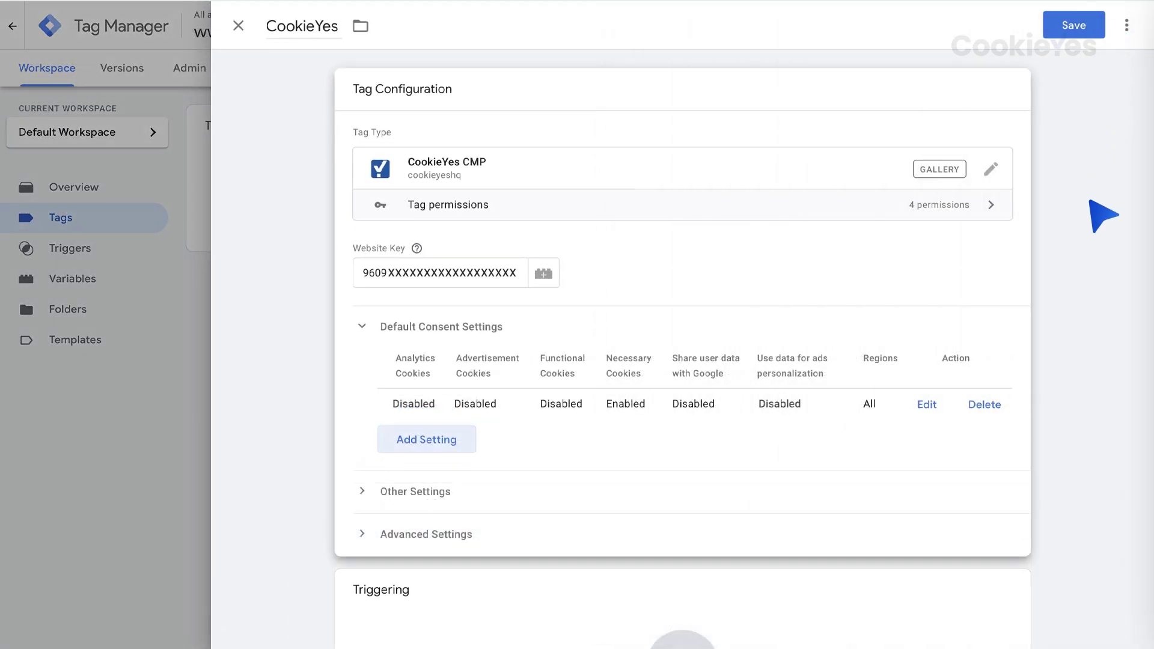
{"action": "left_click", "coordinate": [1103, 216]}
Trigger the tag on Consent Initialization - All Pages and save it
{"action": "left_click", "coordinate": [1021, 442]}
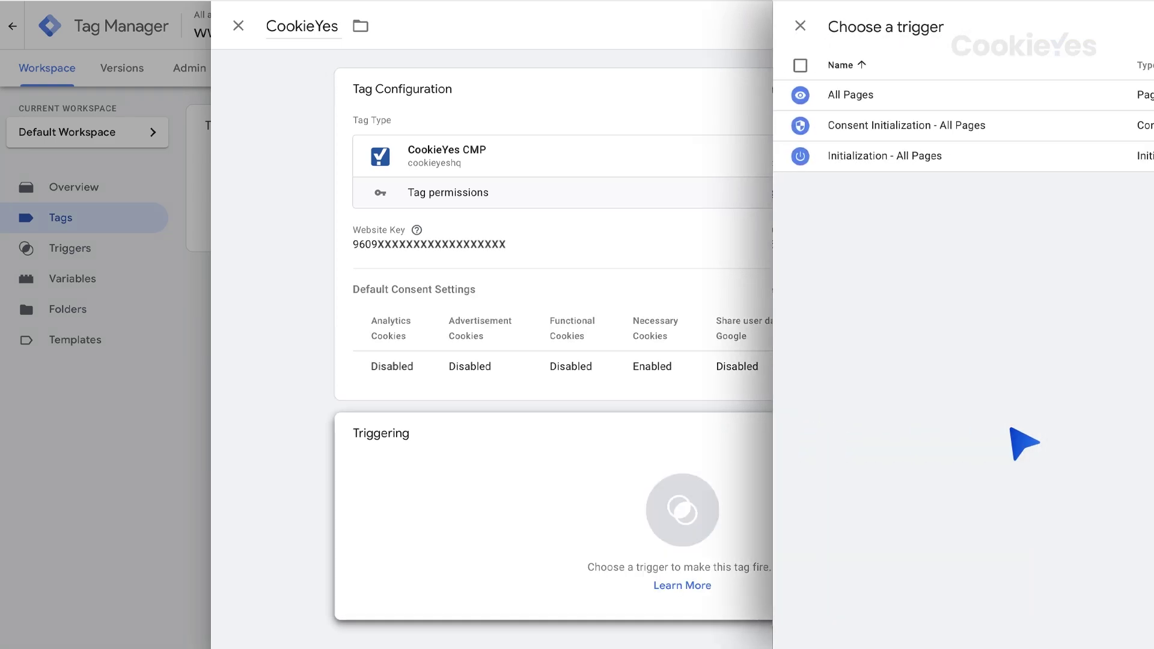
{"action": "left_click", "coordinate": [353, 137]}
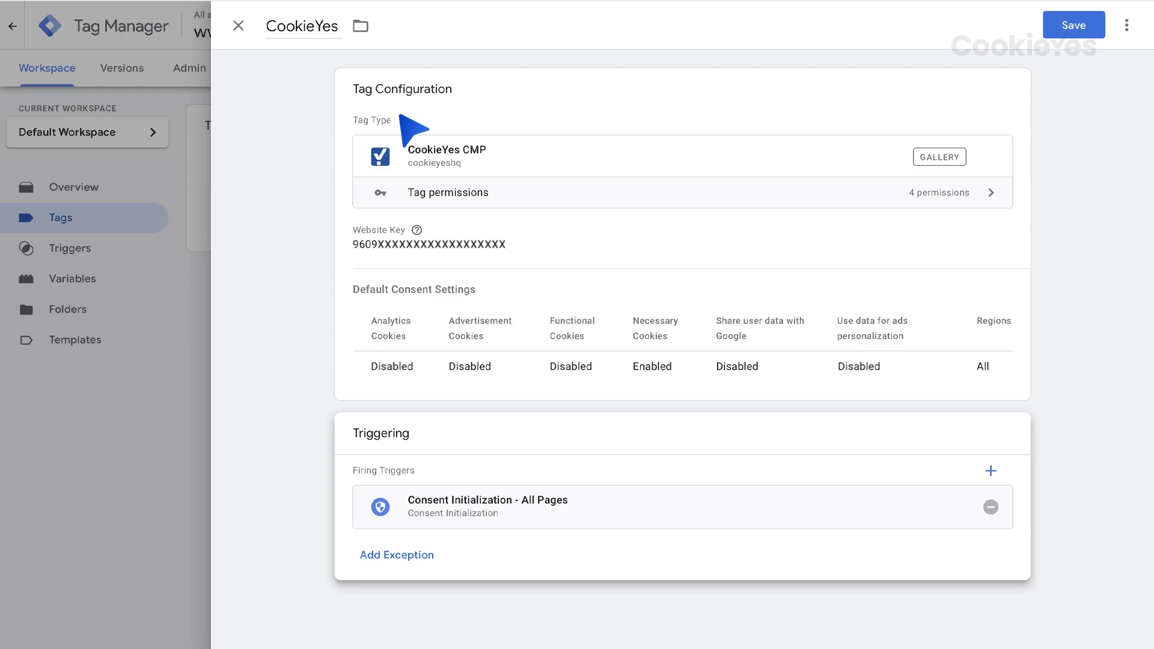
{"action": "left_click", "coordinate": [1063, 26]}
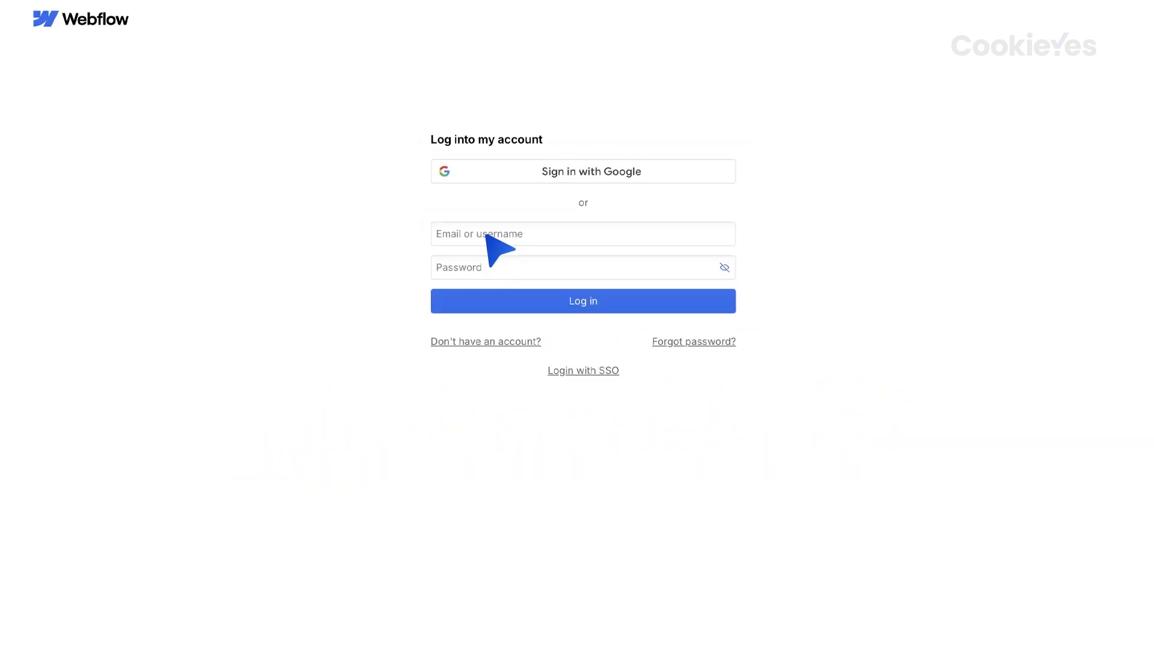
Log into Webflow and open Custom code in the settings for CookieYes's Site
{"action": "left_click", "coordinate": [581, 303]}
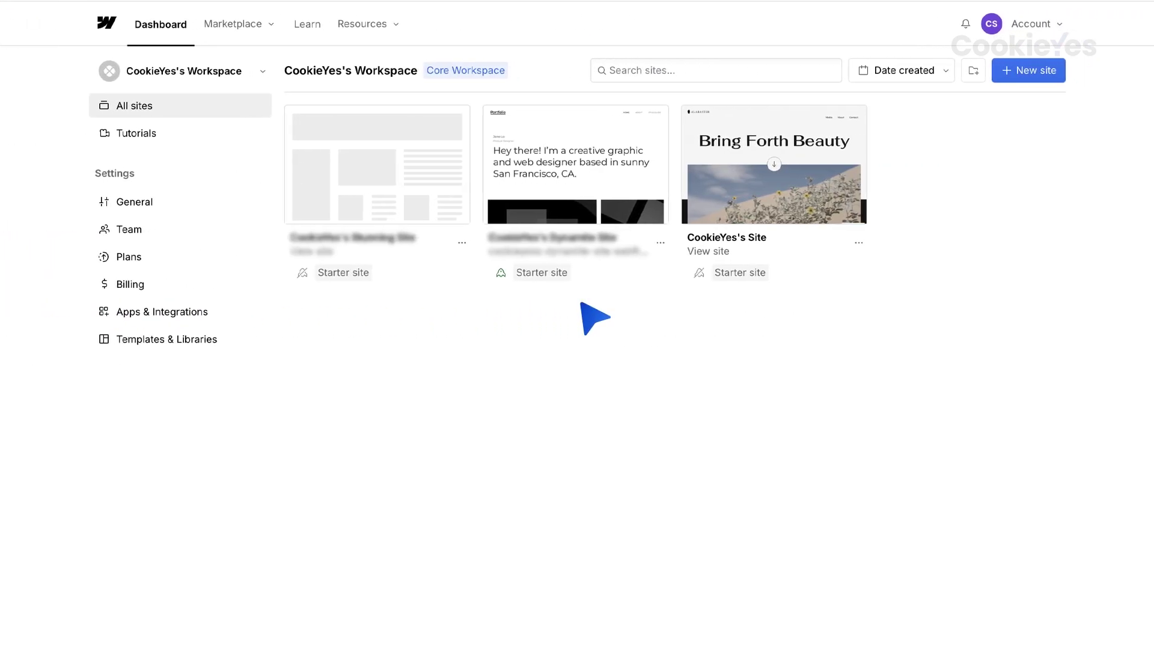
{"action": "left_click", "coordinate": [858, 242]}
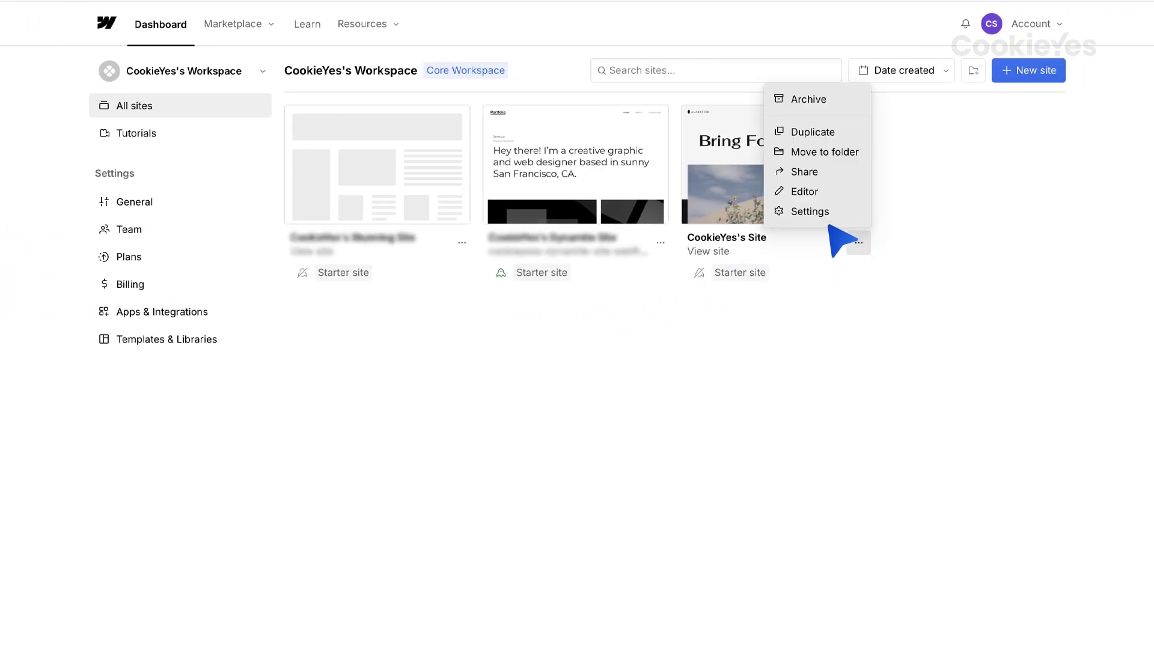
{"action": "left_click", "coordinate": [805, 212]}
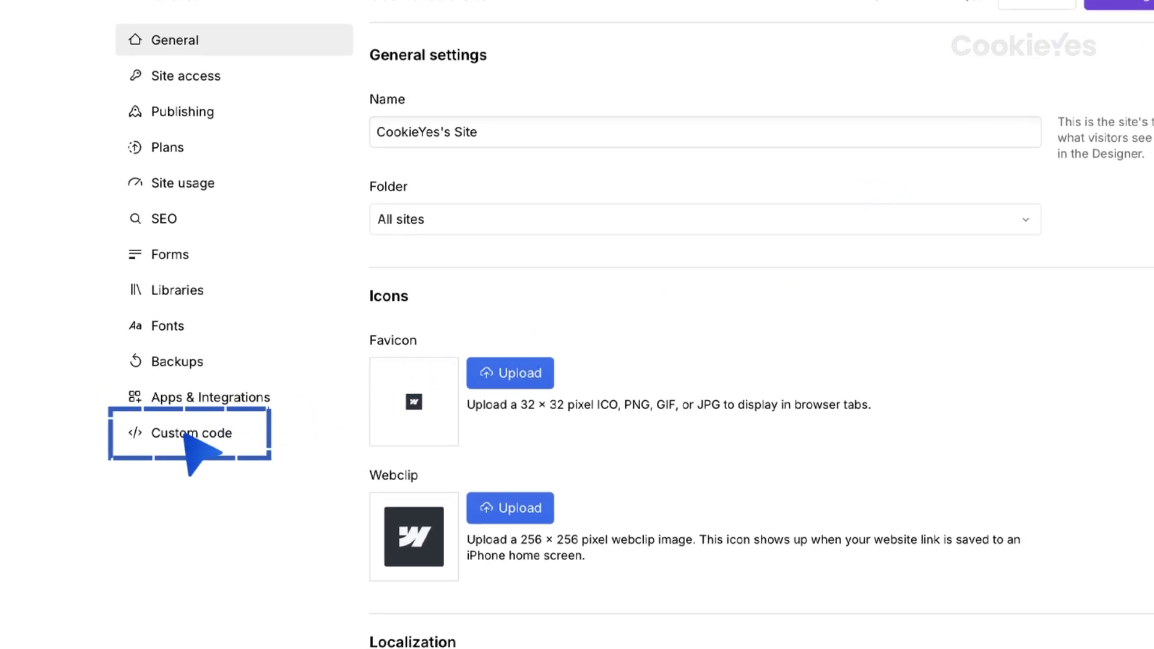
{"action": "left_click", "coordinate": [186, 436]}
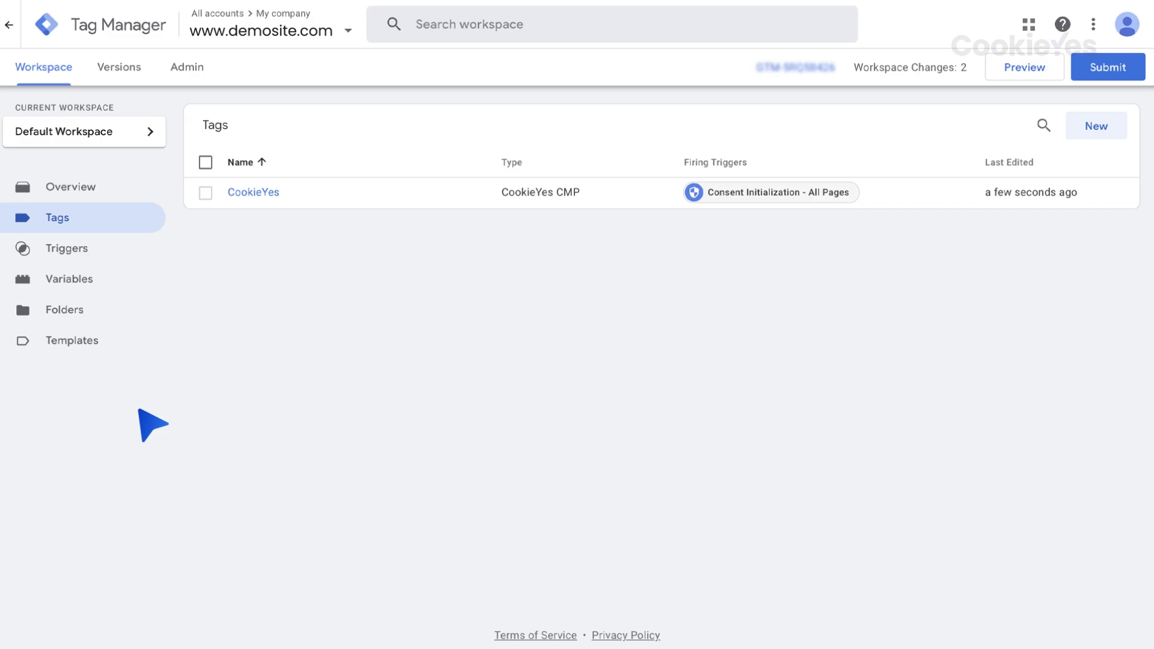
Copy the head snippet from the GTM container's Install Google Tag Manager dialog
{"action": "left_click", "coordinate": [799, 63]}
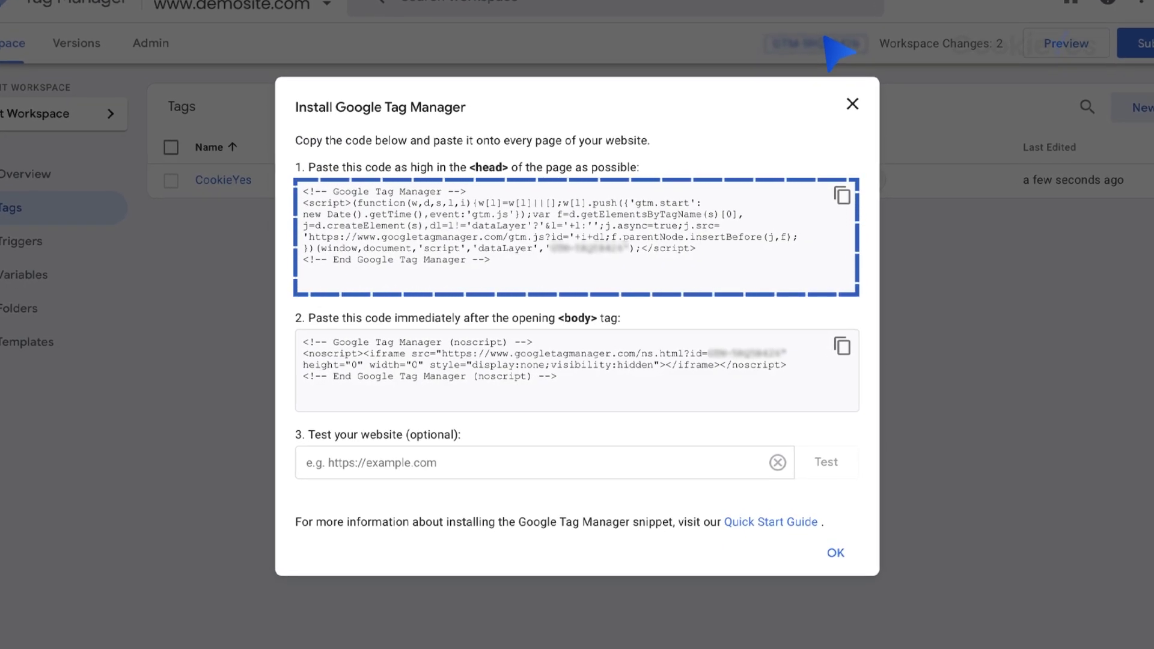
{"action": "left_click", "coordinate": [841, 193]}
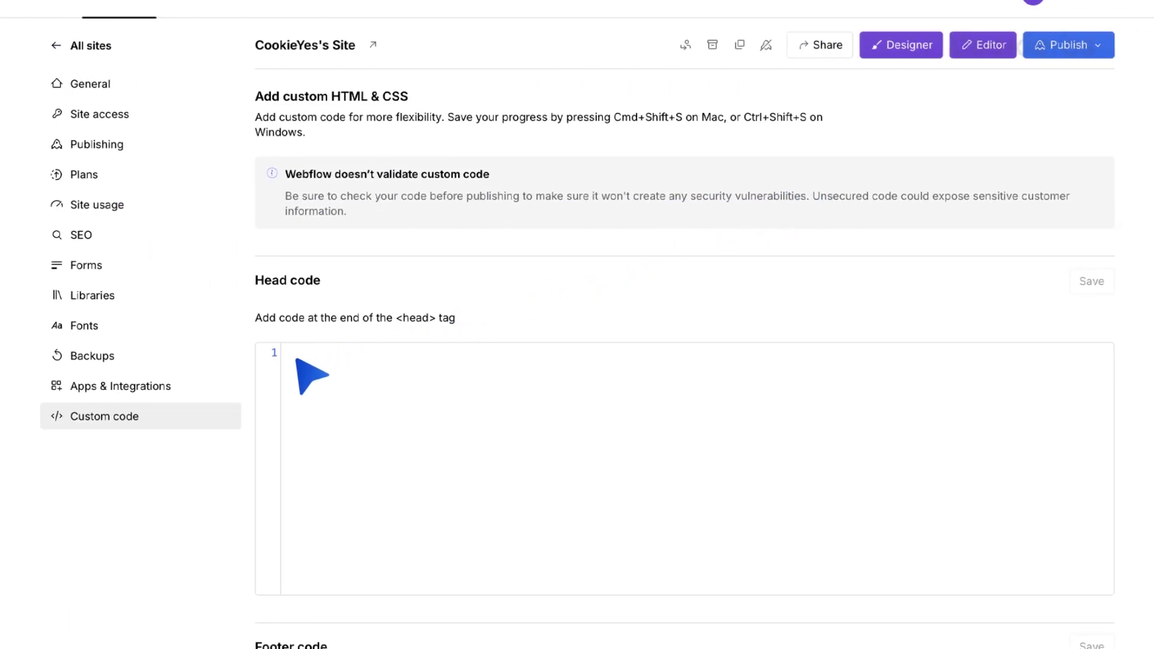
Paste the GTM head snippet into Webflow's Head code and save it
{"action": "left_click", "coordinate": [296, 359]}
{"action": "key", "text": "ctrl+v"}
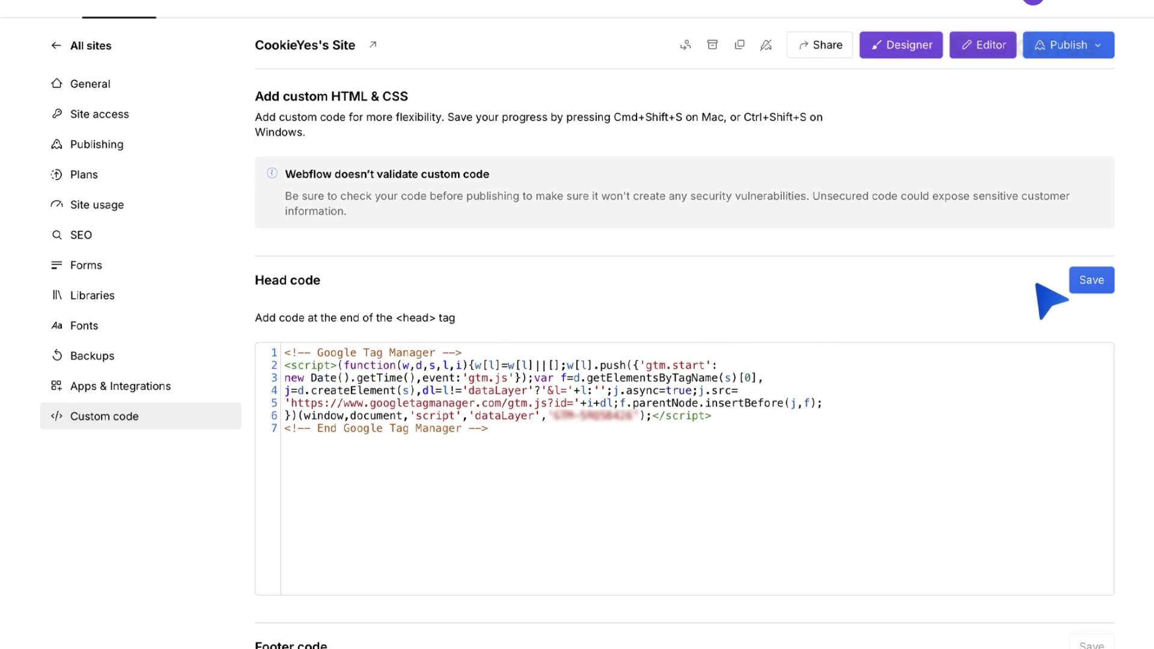
{"action": "left_click", "coordinate": [1090, 280]}
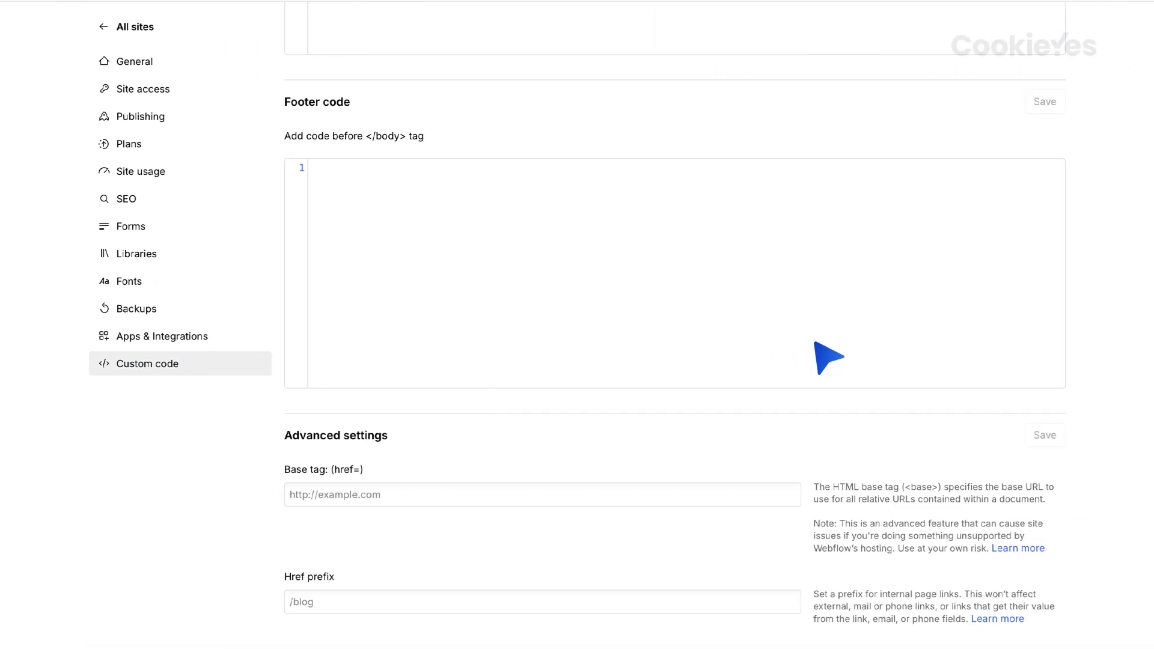
Paste the GTM noscript snippet into Footer code, save it, and bring up the publish options
{"action": "left_click", "coordinate": [323, 172]}
{"action": "key", "text": "ctrl+v"}
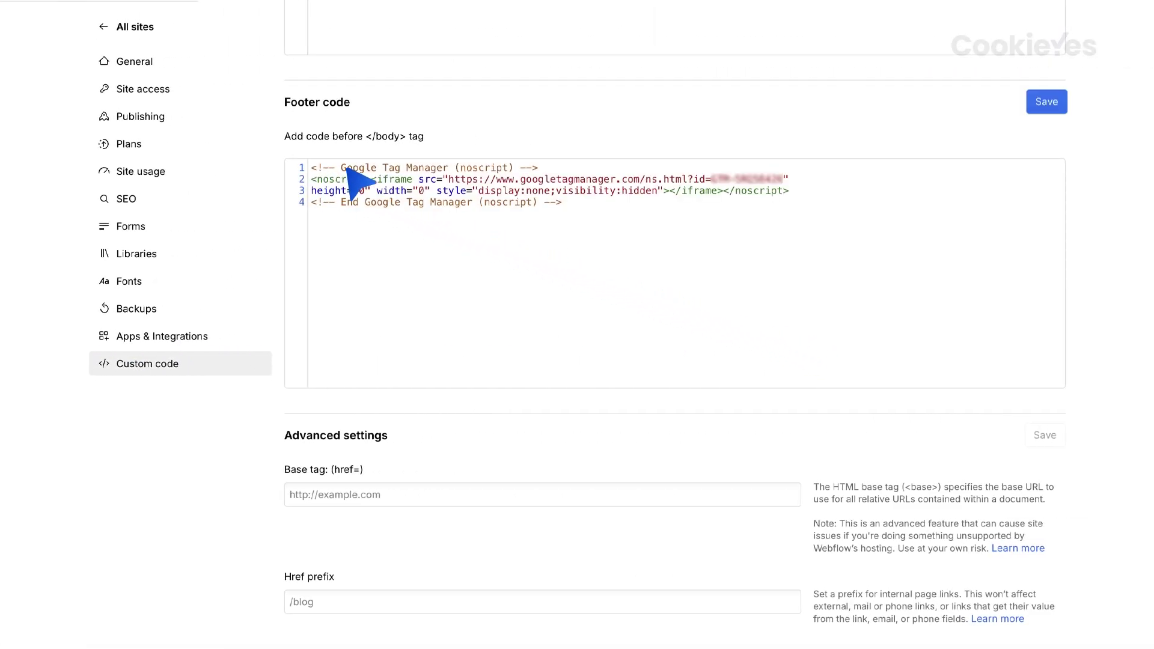
{"action": "left_click", "coordinate": [1046, 104]}
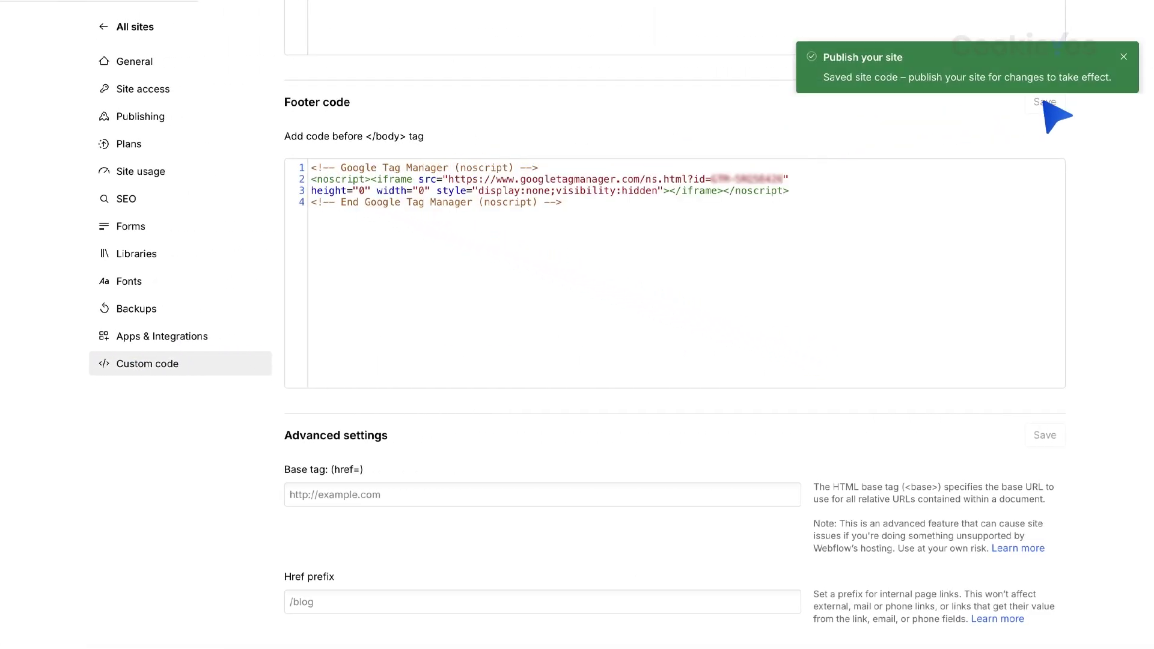
{"action": "scroll", "coordinate": [1048, 108], "scroll_direction": "up", "scroll_amount": 9}
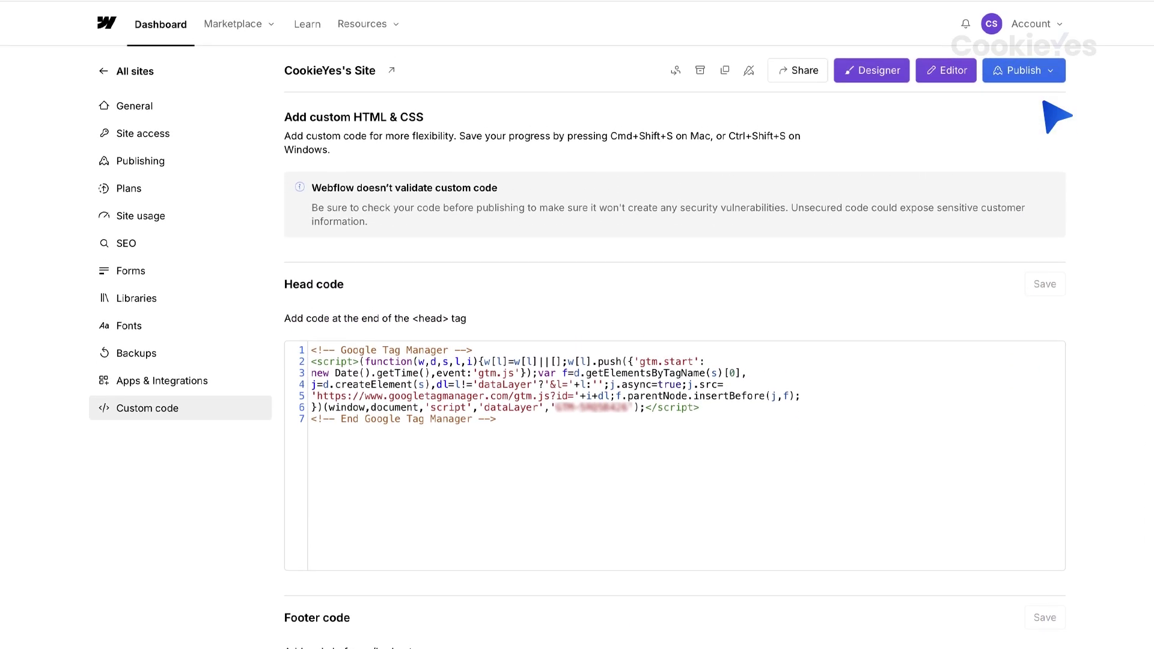
{"action": "left_click", "coordinate": [1024, 72]}
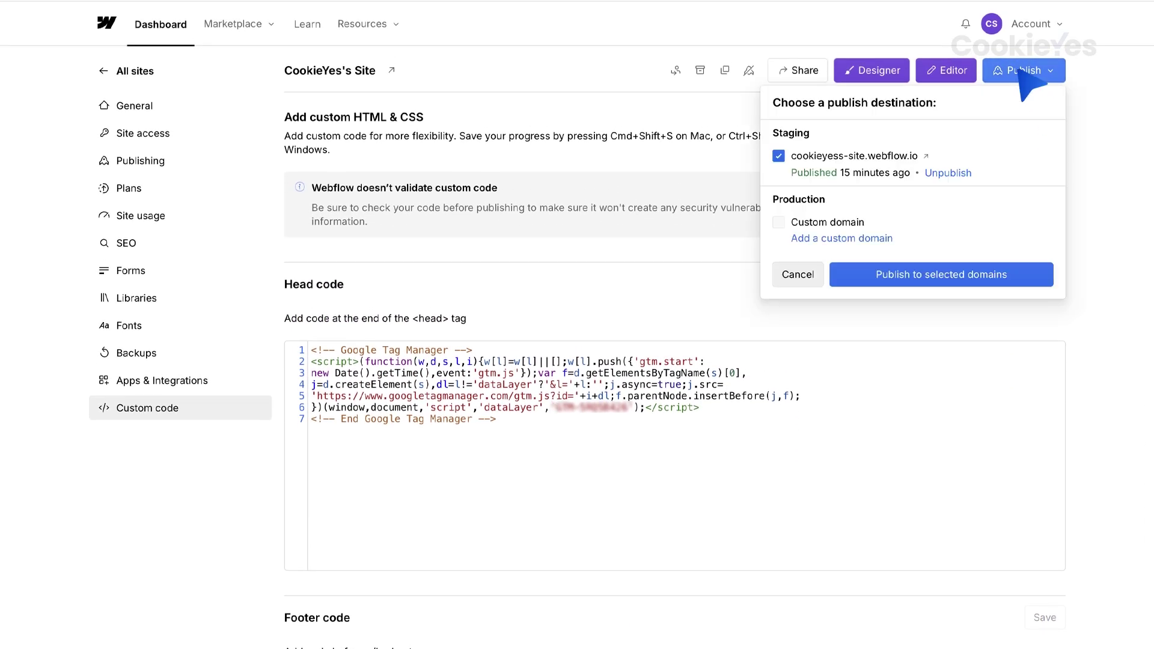
Publish the Webflow site to the webflow.io domain, then submit and publish the GTM workspace
{"action": "left_click", "coordinate": [938, 277]}
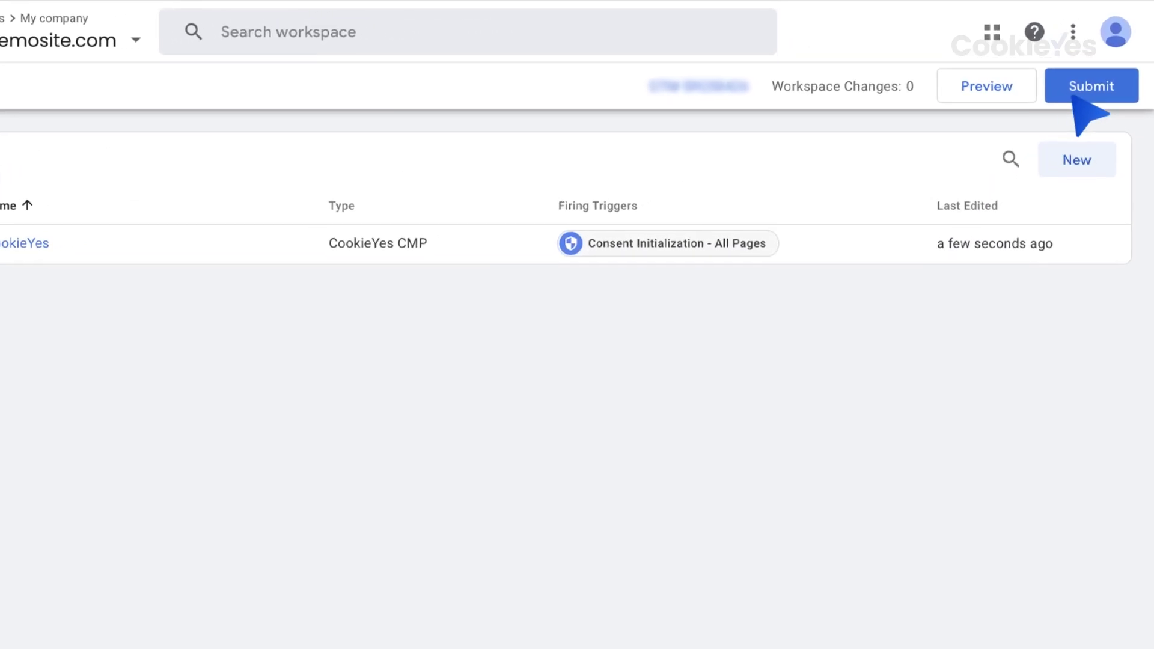
{"action": "left_click", "coordinate": [1104, 67]}
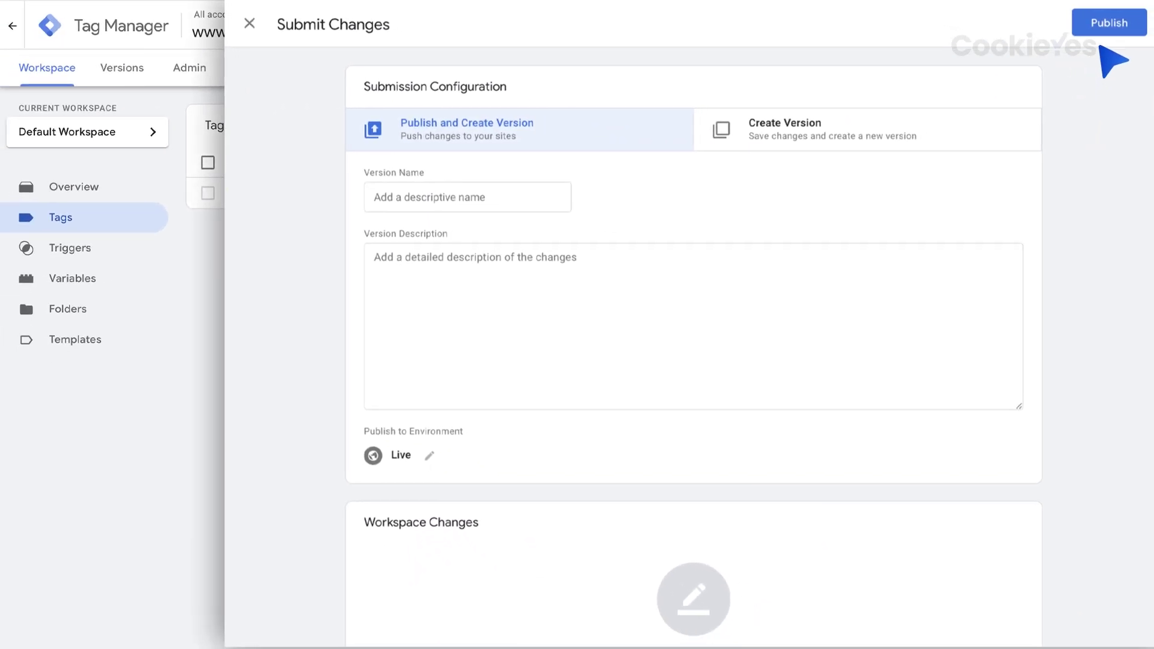
{"action": "left_click", "coordinate": [1108, 24]}
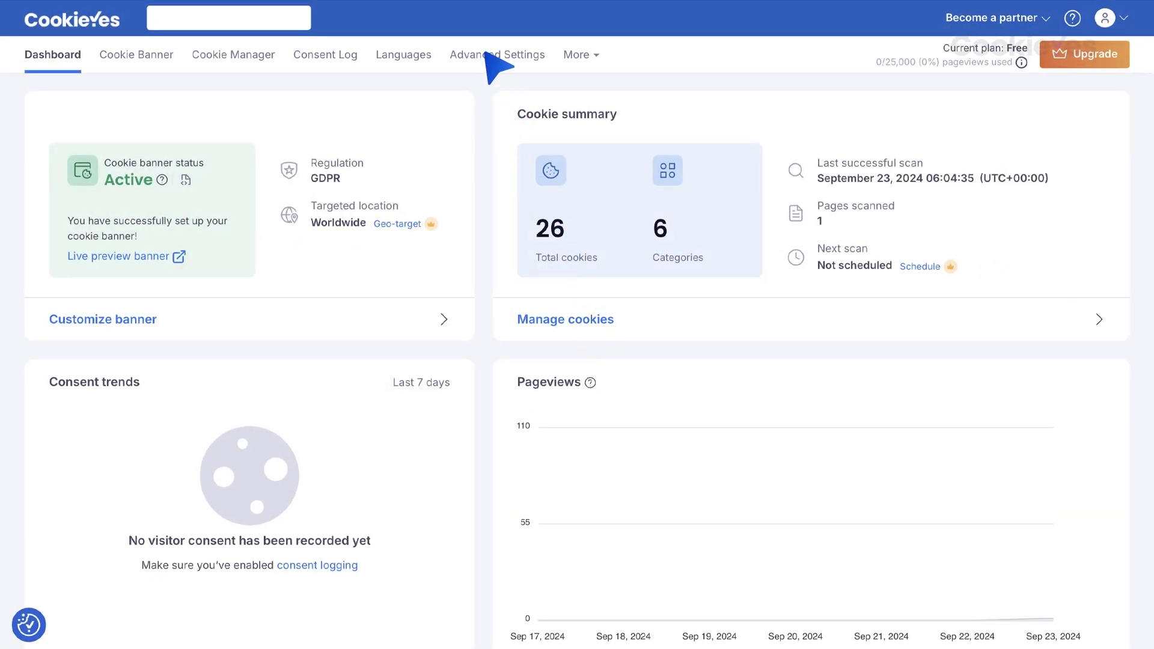
Run Check now for the GCM status under Google consent mode in Advanced Settings
{"action": "left_click", "coordinate": [491, 59]}
{"action": "scroll", "coordinate": [487, 54], "scroll_direction": "down", "scroll_amount": 7}
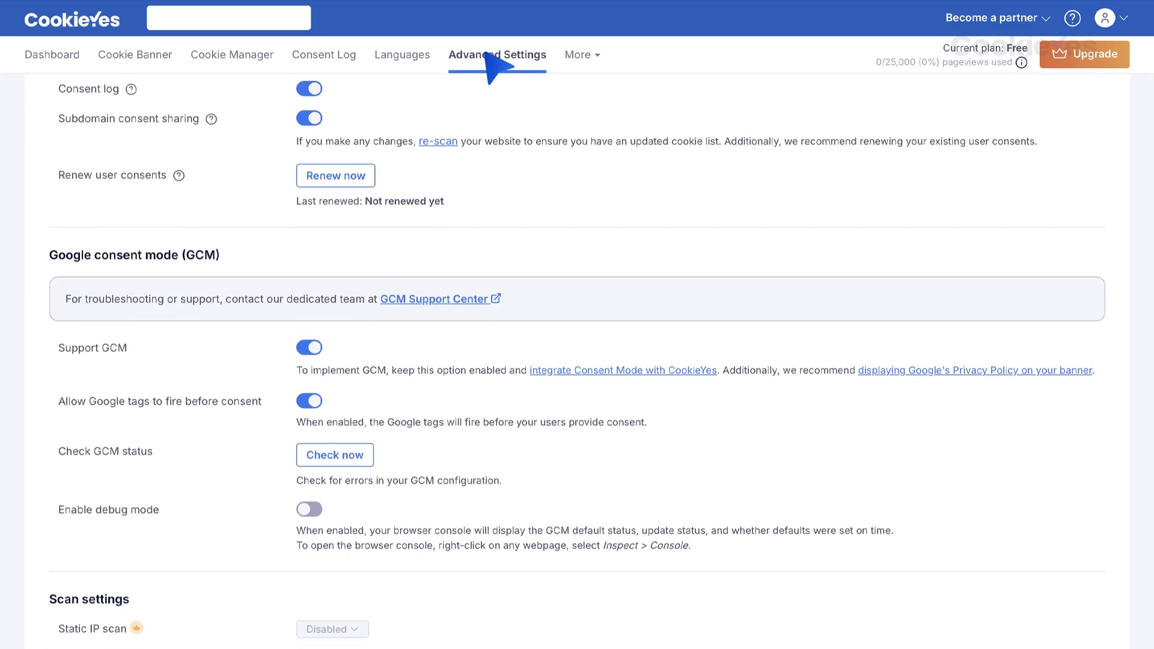
{"action": "left_click", "coordinate": [331, 402]}
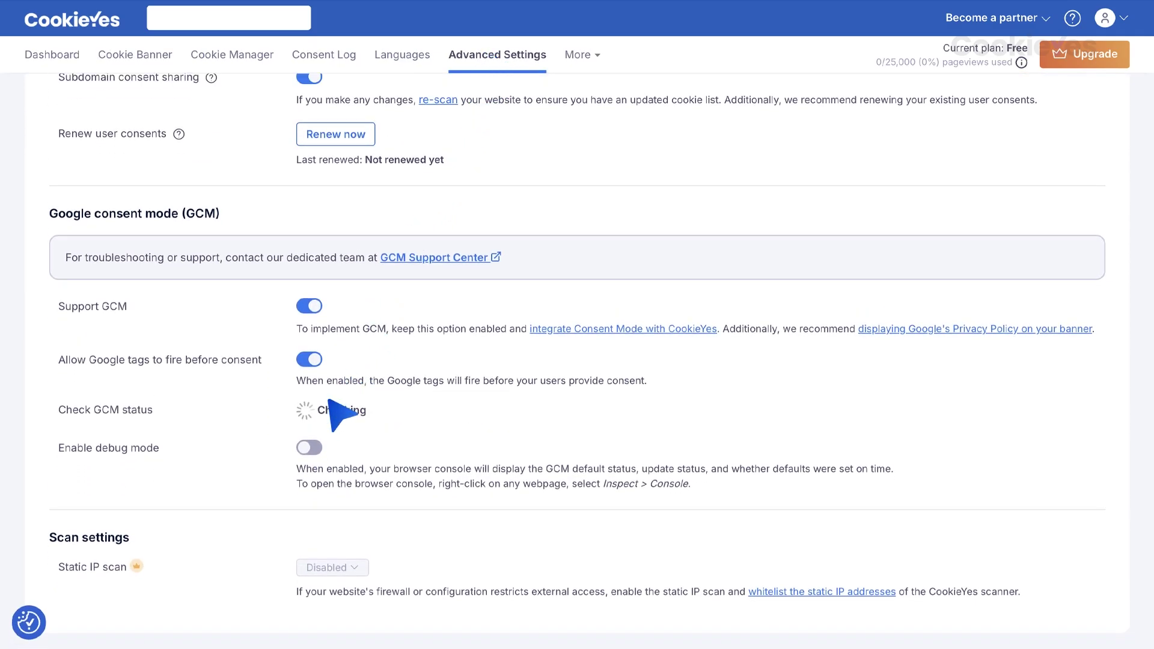